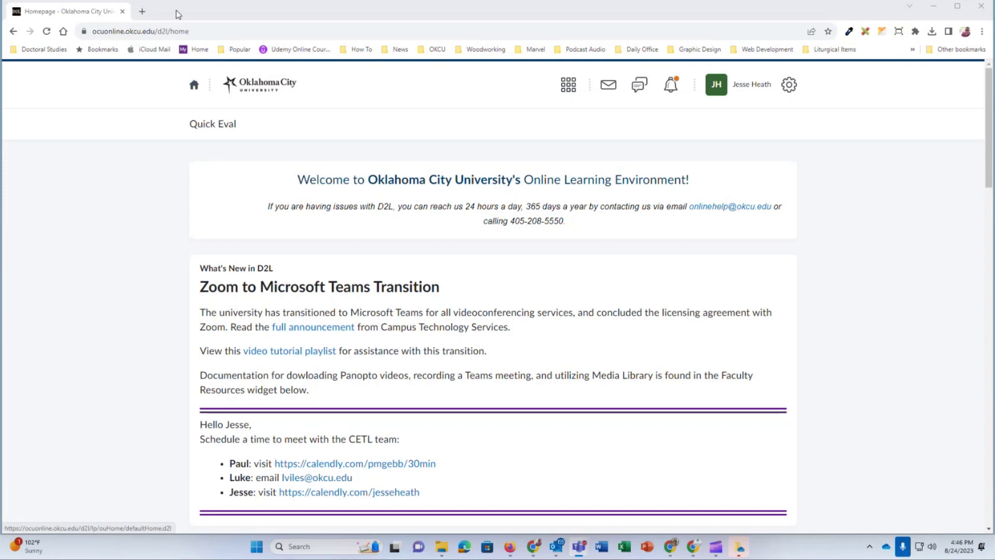
- Highlight the Brightspace site's web address in the browser address bar
left_click_drag(155, 31, 86, 33)
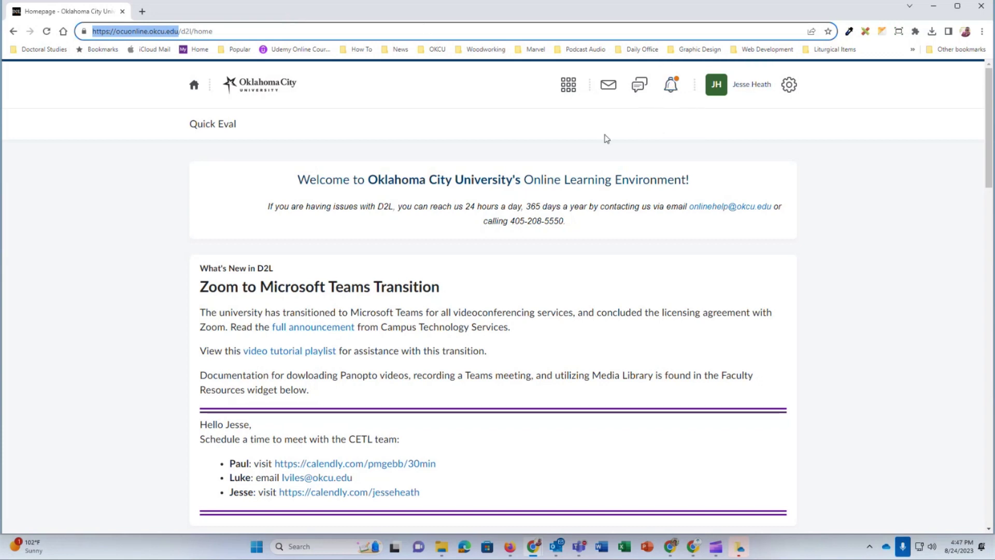
- Pick 'Teaching Online Effectively - August 2023' from the course selector list
left_click(572, 96)
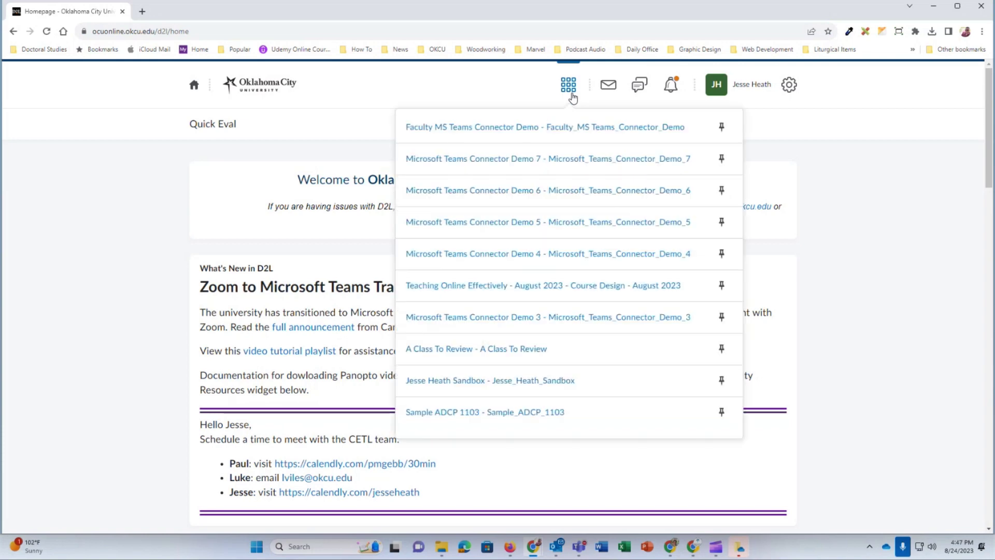
left_click(574, 93)
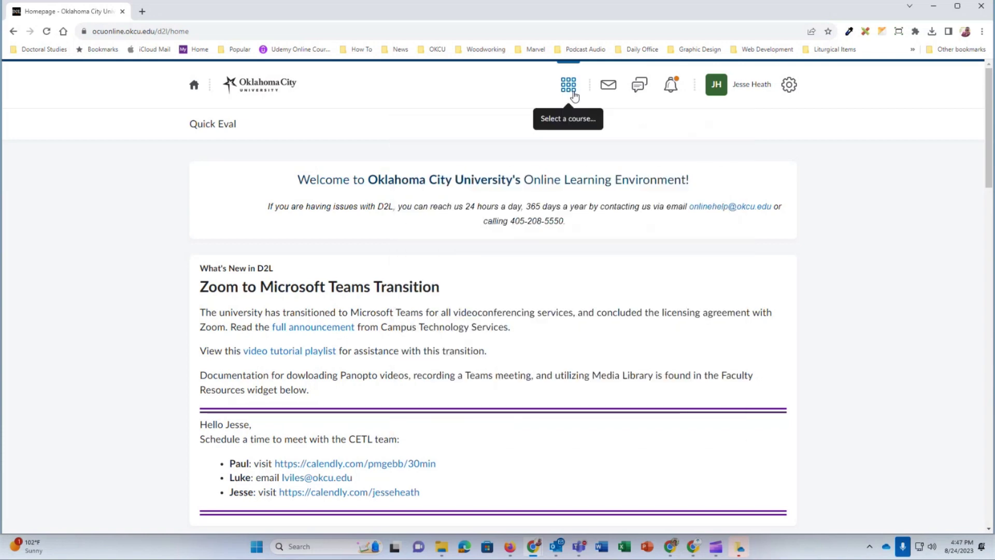
left_click(573, 93)
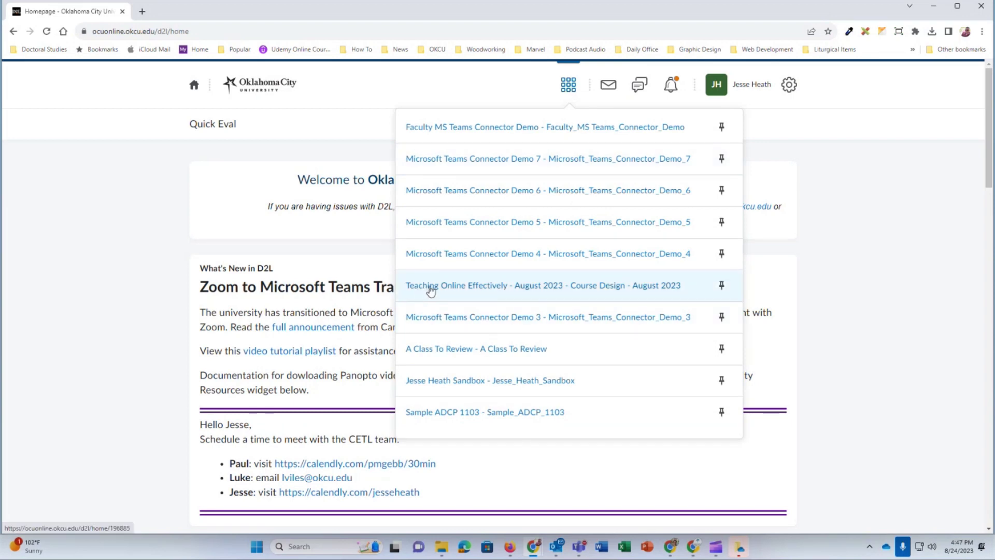
left_click(429, 285)
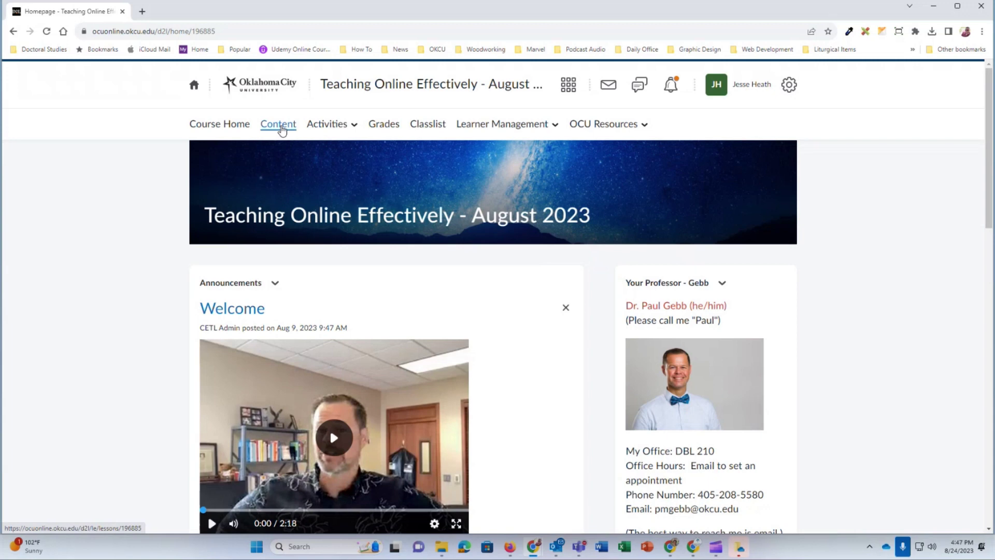
- In Content, expand Day 1: Introduction to Online Learning and open Reflection - Day 1
left_click(281, 129)
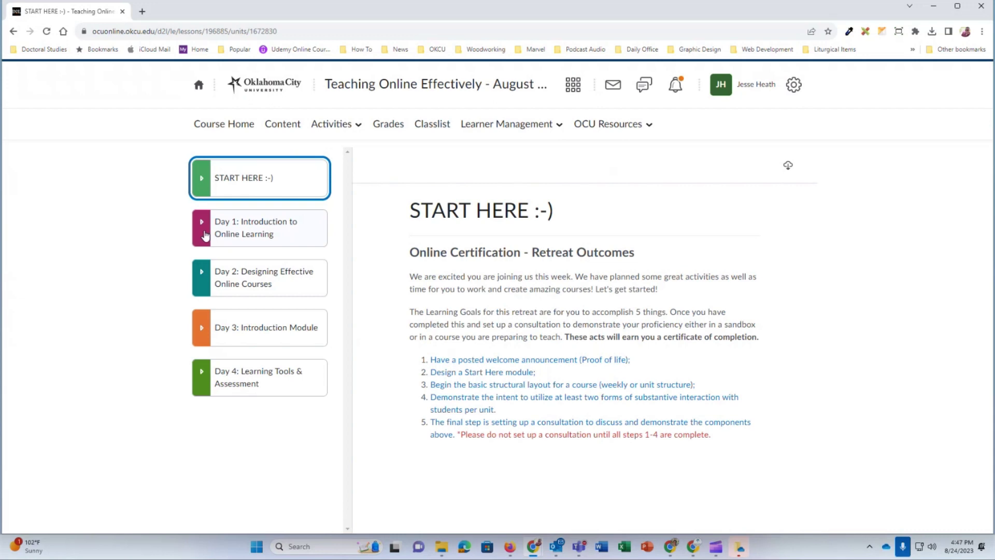
left_click(205, 235)
scroll(229, 379, "down", 2)
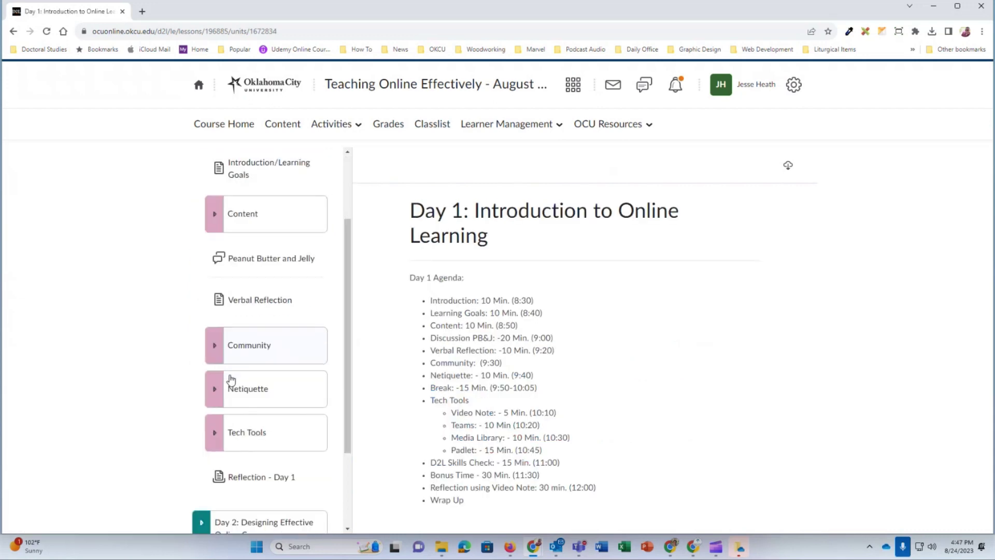
scroll(231, 379, "down", 2)
left_click(243, 373)
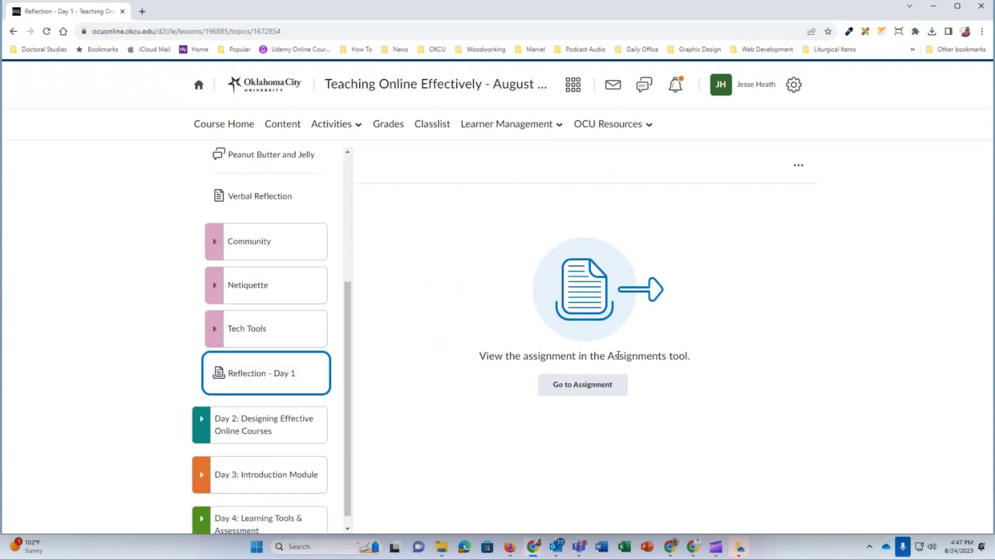
- Open the Reflection - Day 1 assignment and scroll down to its Text Submission editor
left_click(582, 395)
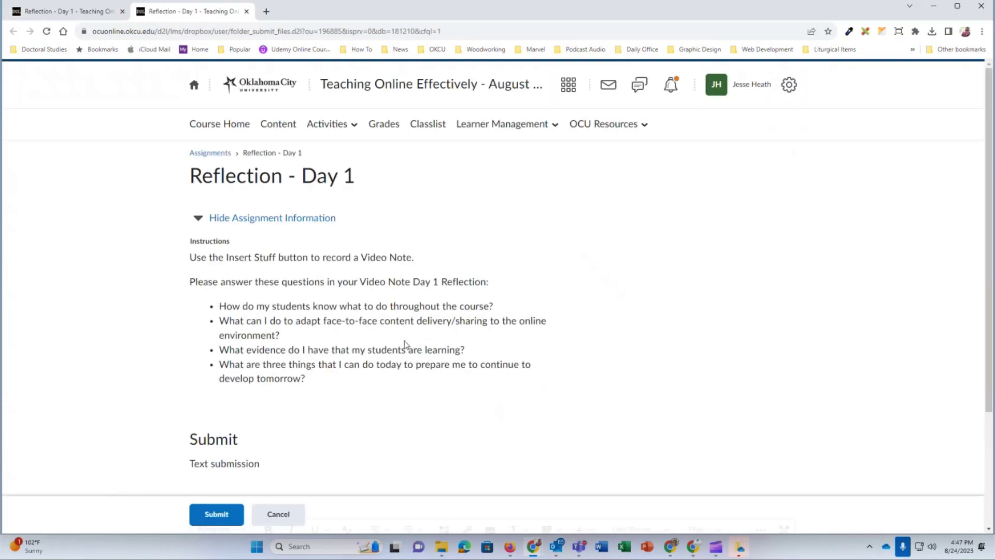
scroll(386, 343, "down", 2)
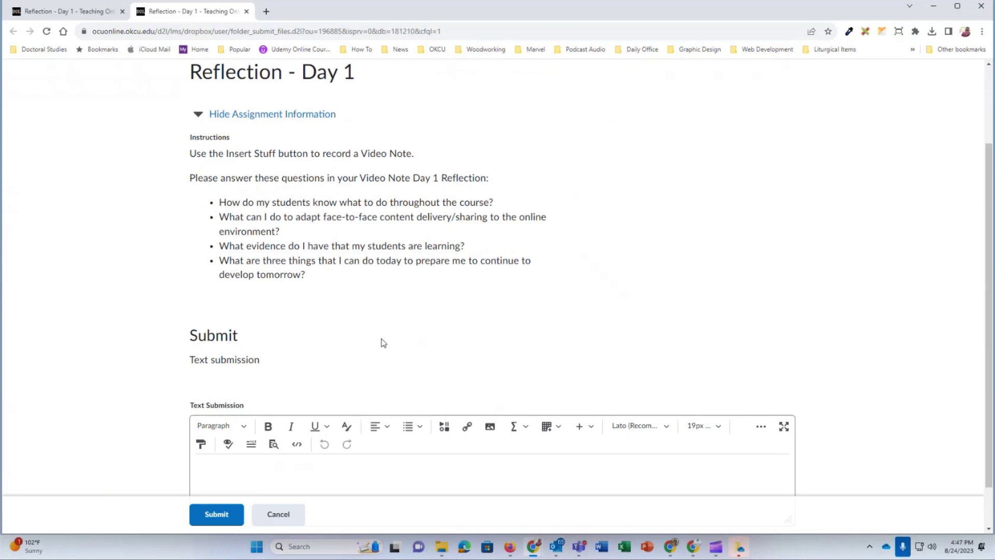
scroll(383, 333, "down", 1)
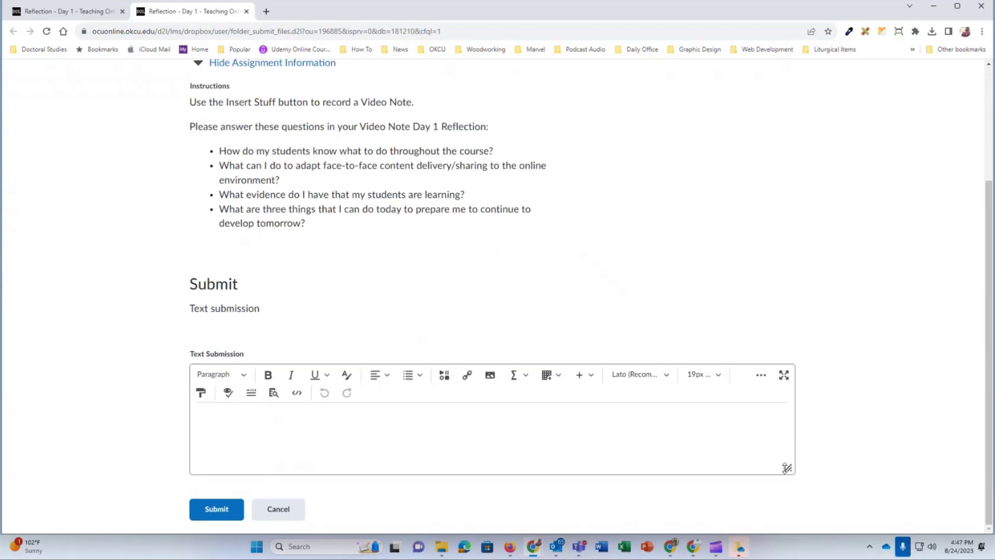
left_click_drag(786, 468, 794, 533)
scroll(662, 274, "down", 1)
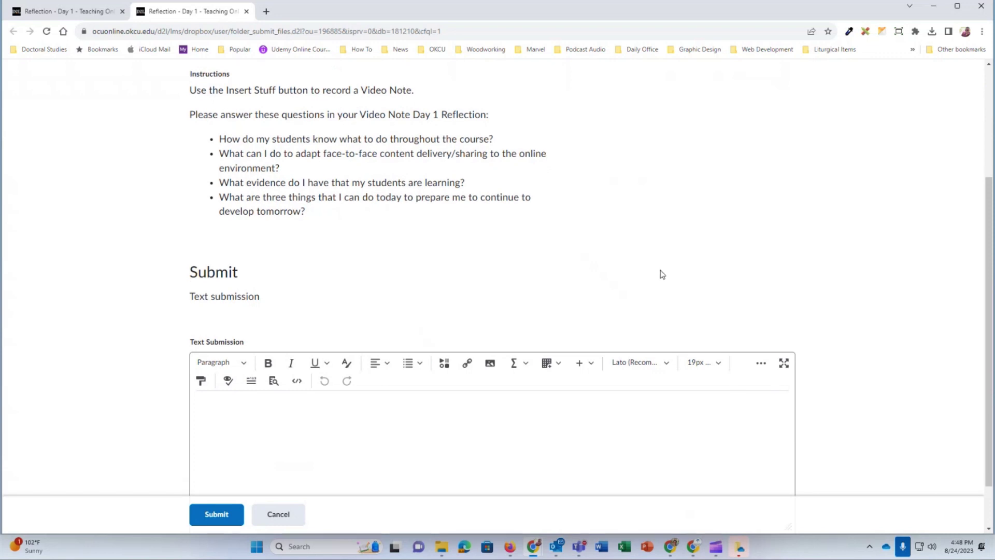
scroll(662, 274, "down", 1)
- Enter 'Student Video Recording Example #4' as a Heading 2, with a new paragraph below
left_click(291, 364)
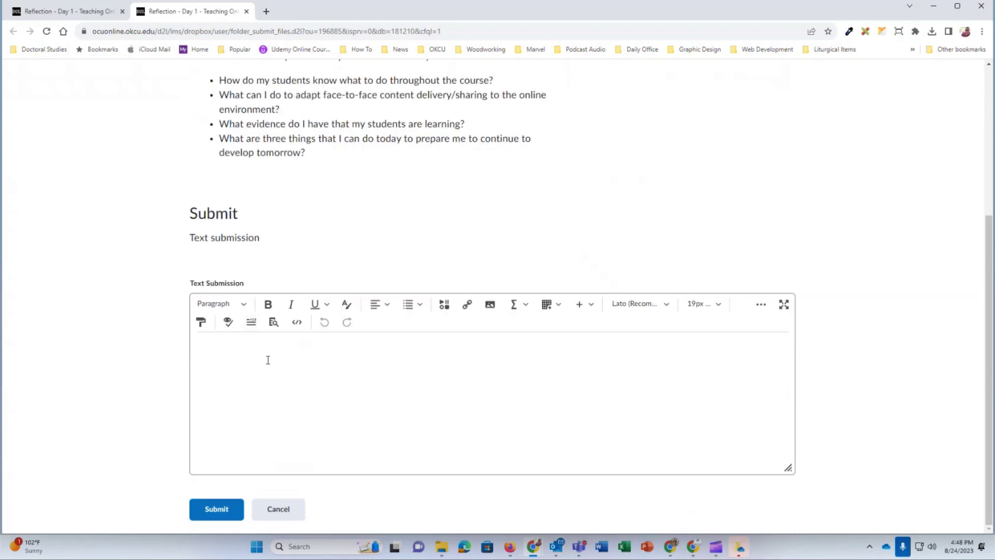
type("Student Video Recording Example #4")
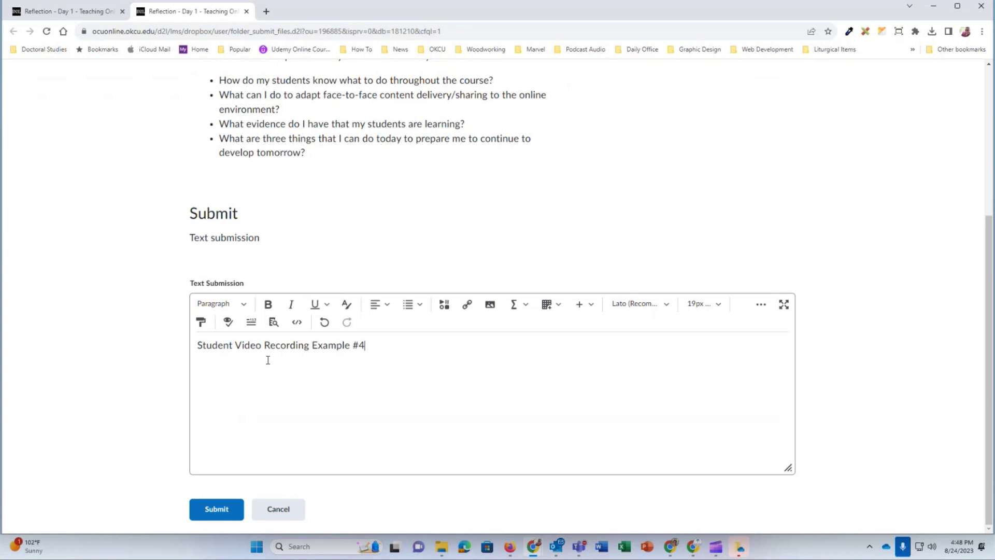
triple_click(192, 345)
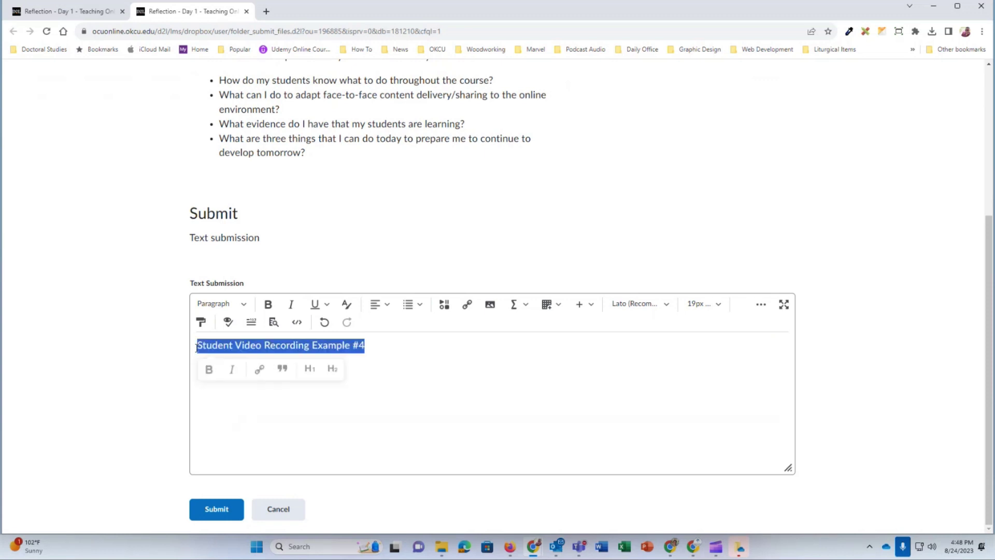
left_click(216, 303)
left_click(232, 383)
left_click(481, 365)
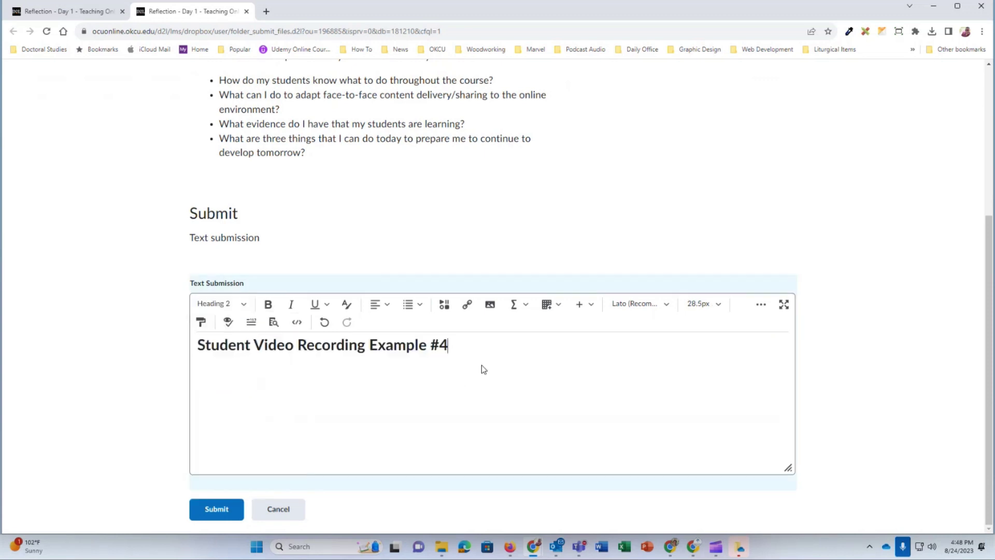
key("Return")
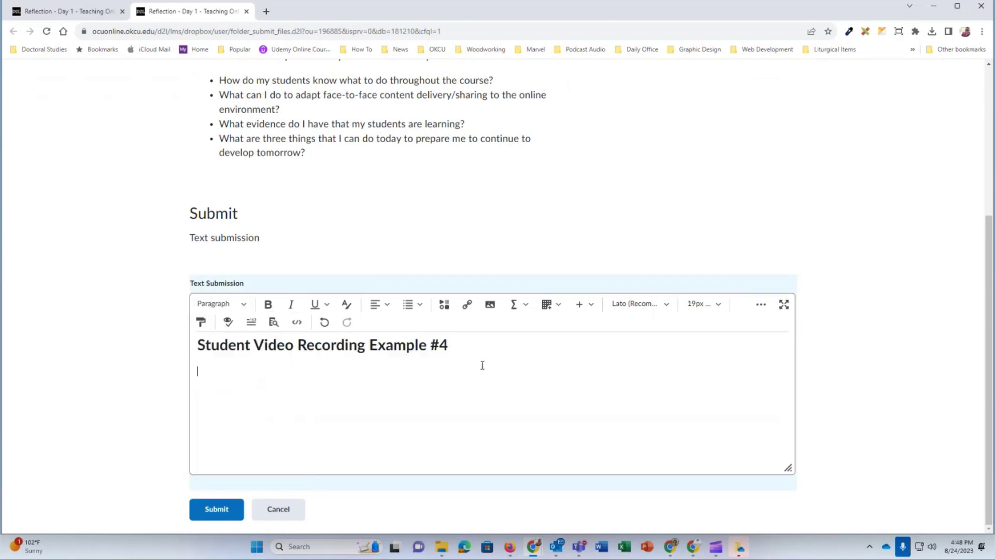
- Open the editor's Insert Stuff dialog to see the media sources
left_click(444, 312)
left_click(443, 311)
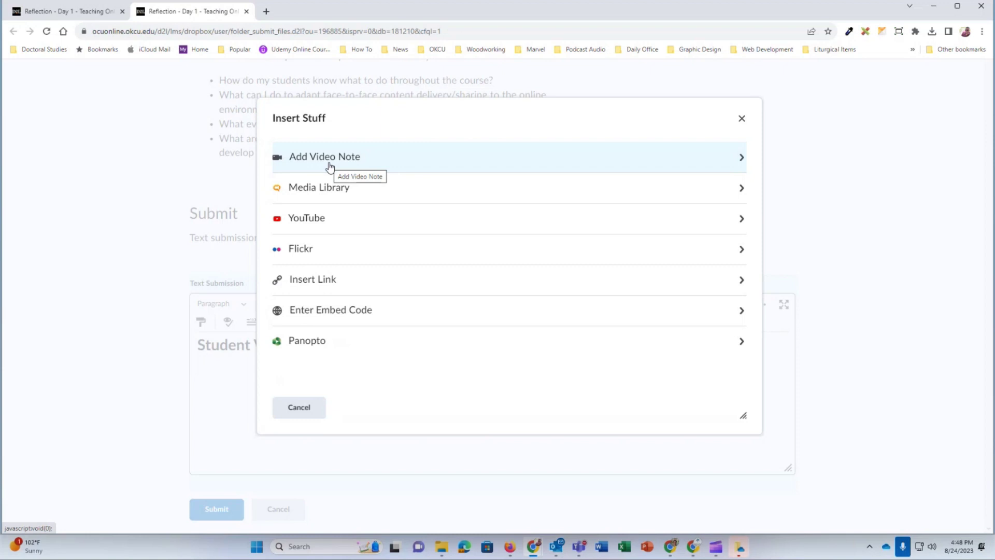
- Search the Media Library for 'Student' and choose Student Sample Video Recording #3
left_click(333, 195)
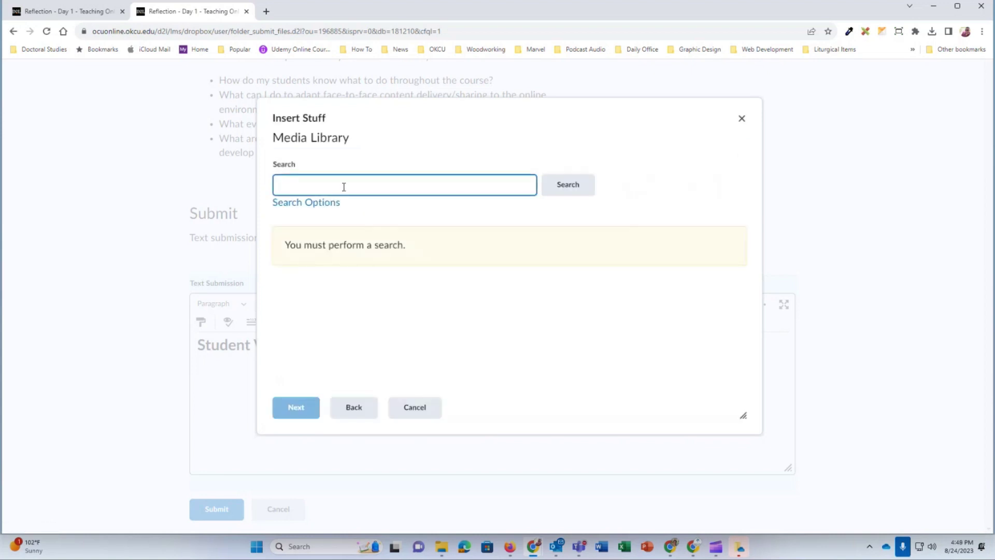
type("Student")
left_click(569, 186)
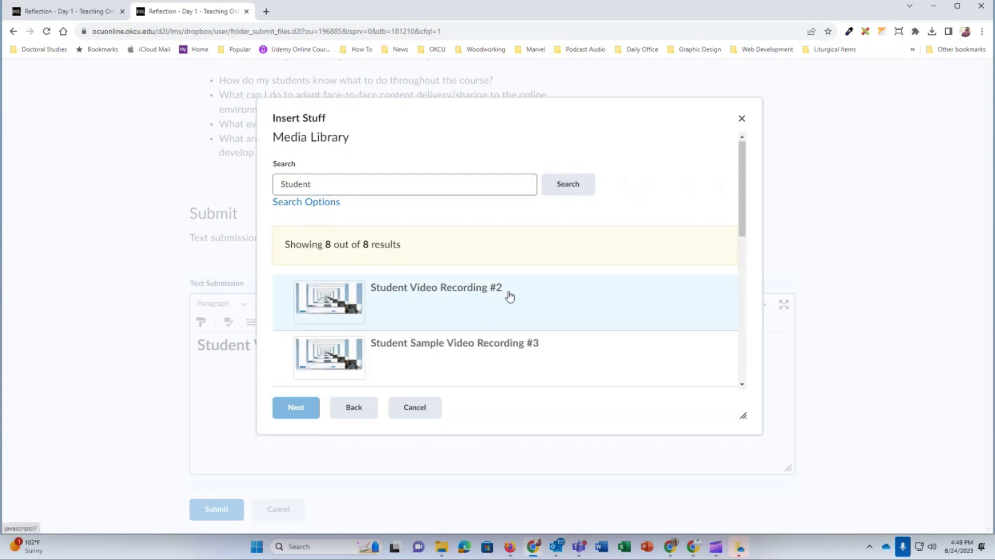
scroll(510, 296, "down", 2)
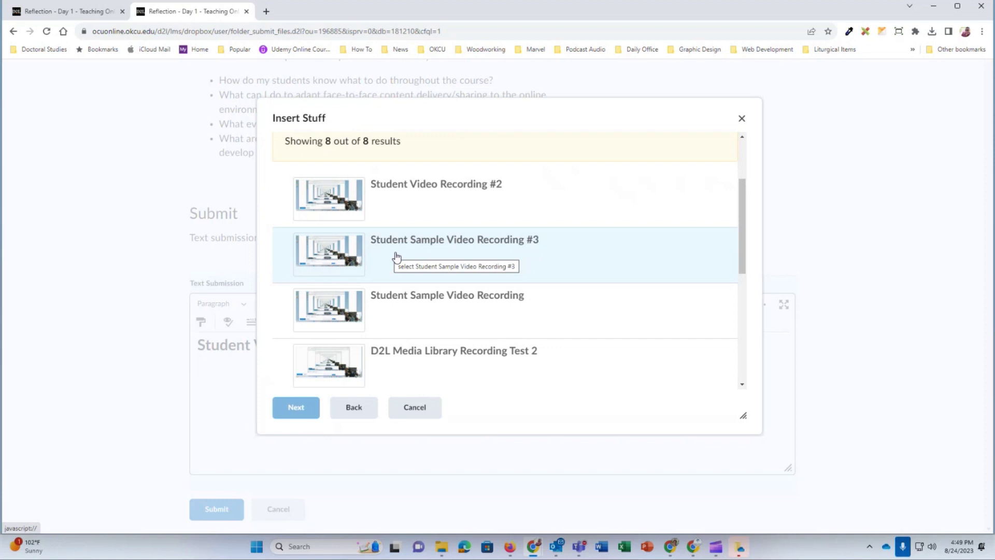
scroll(456, 262, "up", 1)
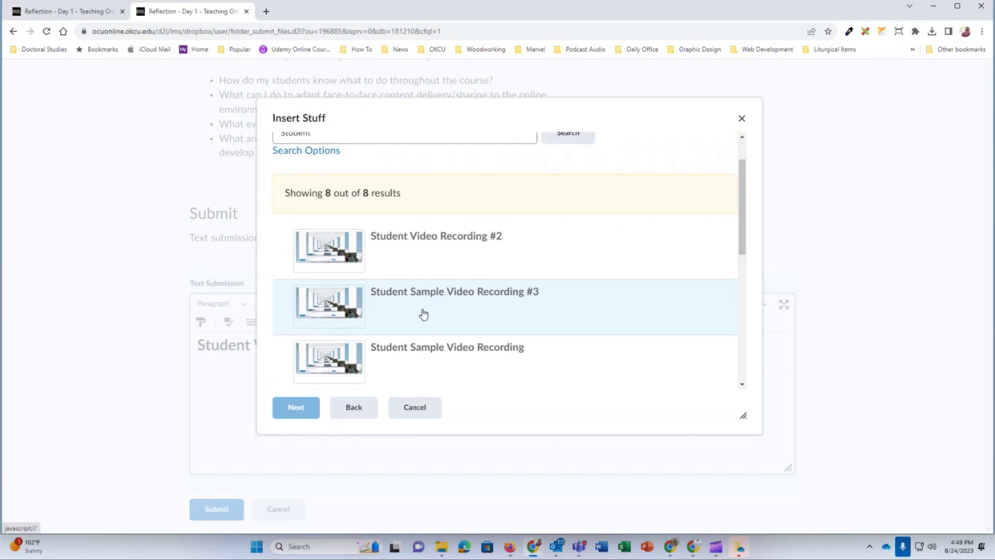
left_click(424, 314)
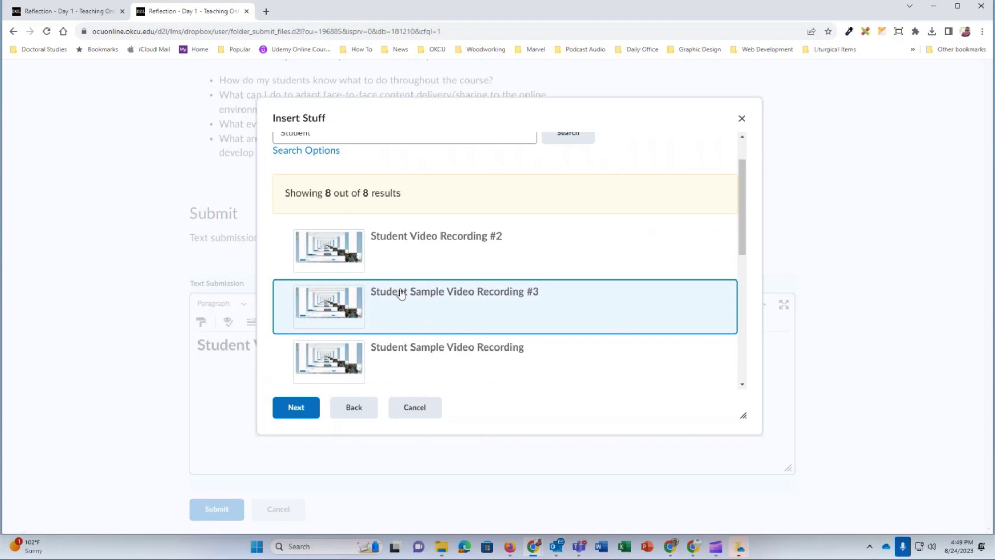
left_click(306, 410)
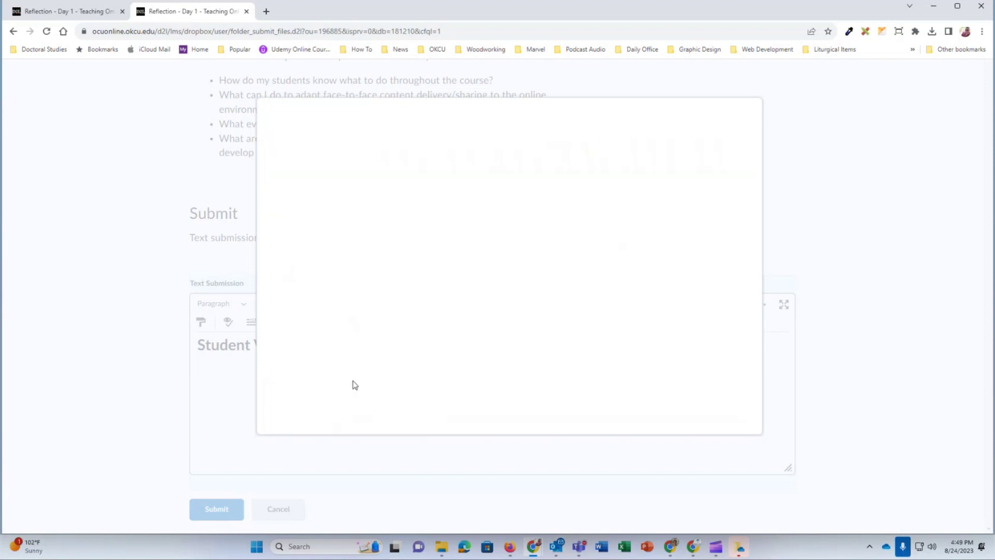
- Insert the 0:43 video at 700×393 and drag the submission box taller
scroll(552, 253, "down", 1)
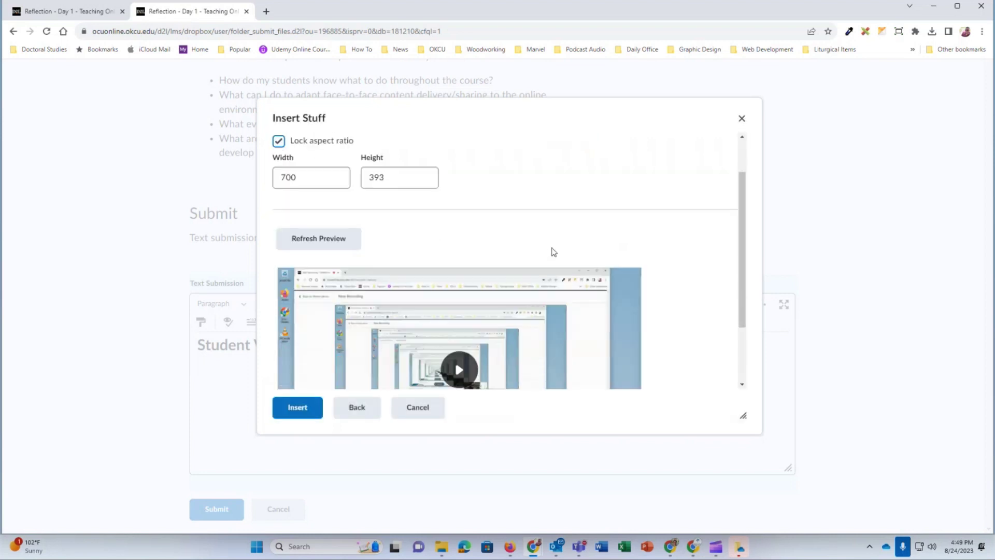
scroll(599, 222, "down", 2)
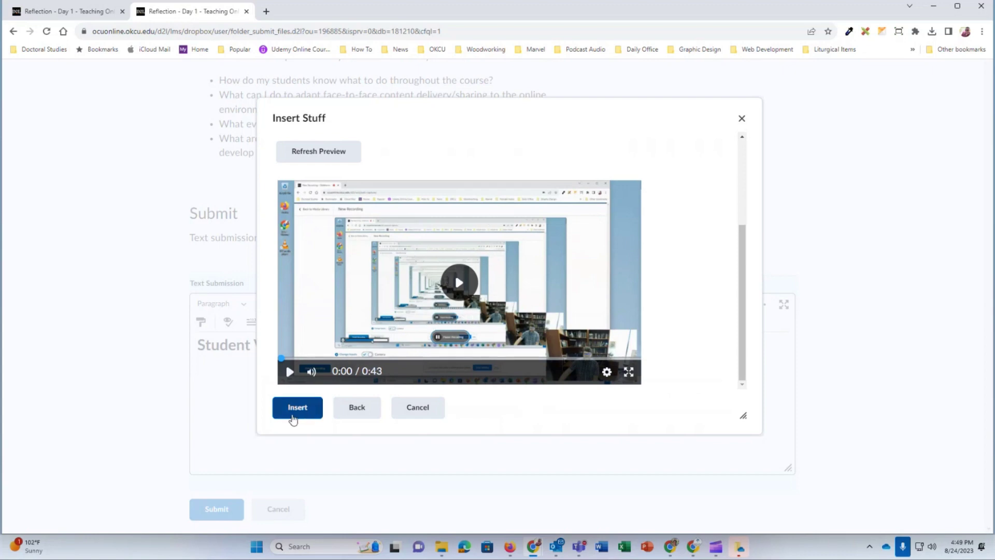
left_click(288, 412)
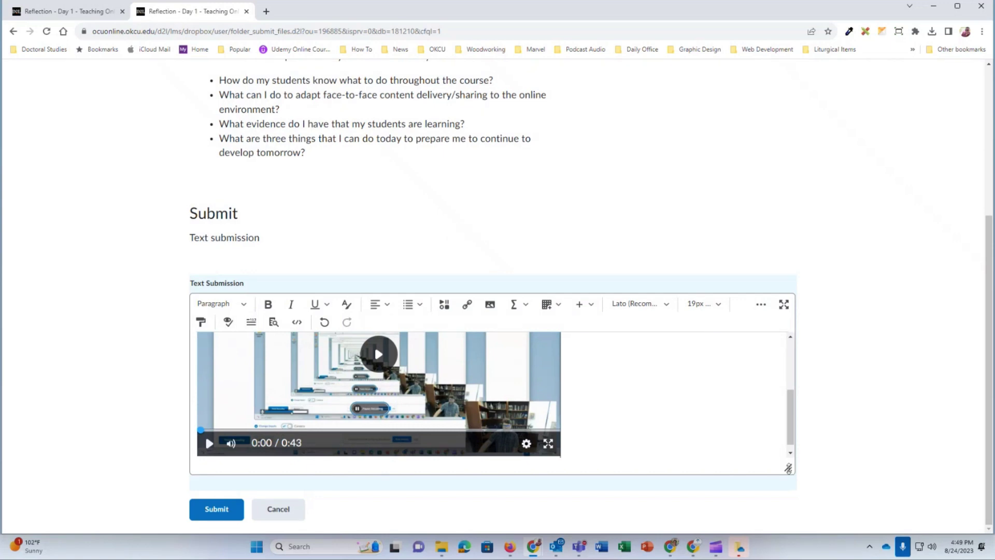
left_click_drag(788, 468, 793, 511)
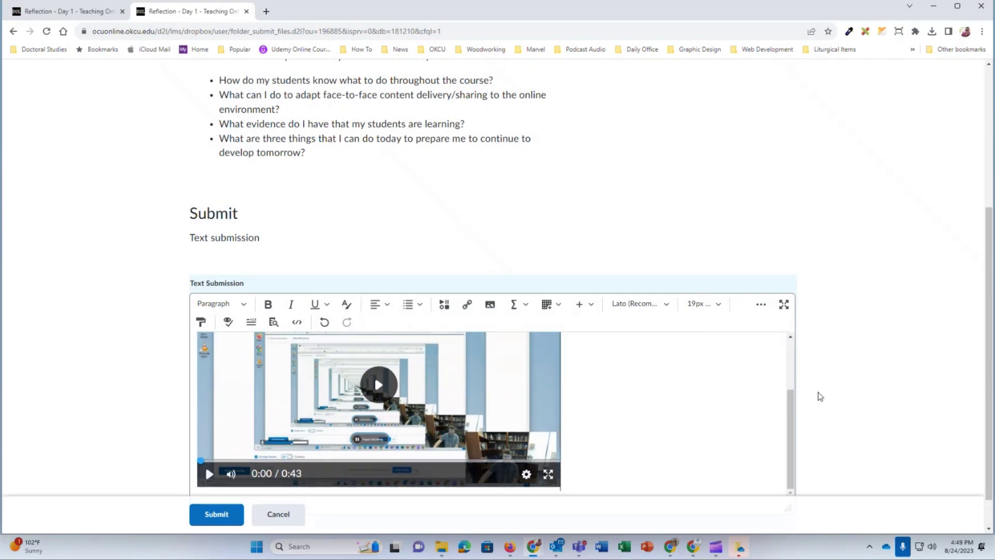
scroll(820, 396, "down", 2)
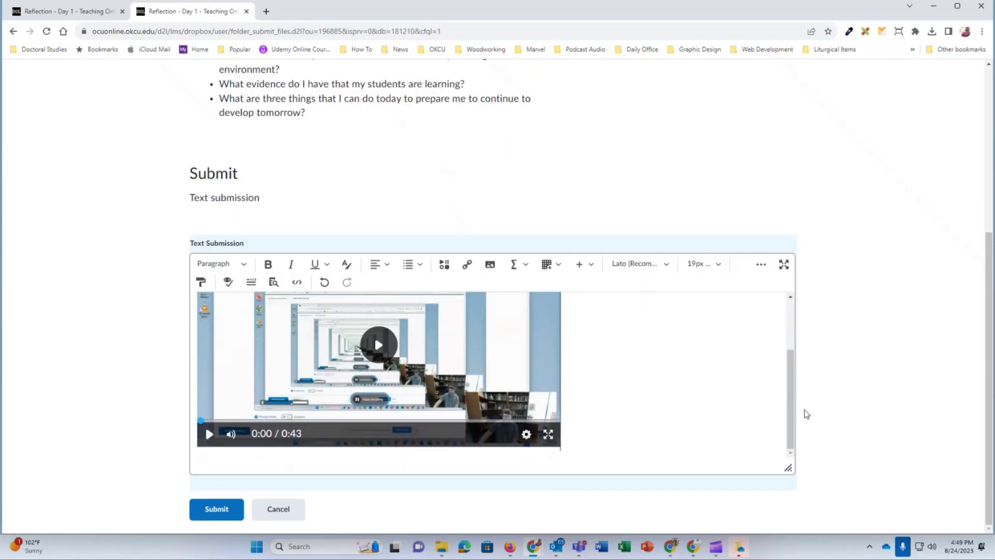
- Submit Reflection - Day 1 and check the heading and video on the review page
left_click(213, 510)
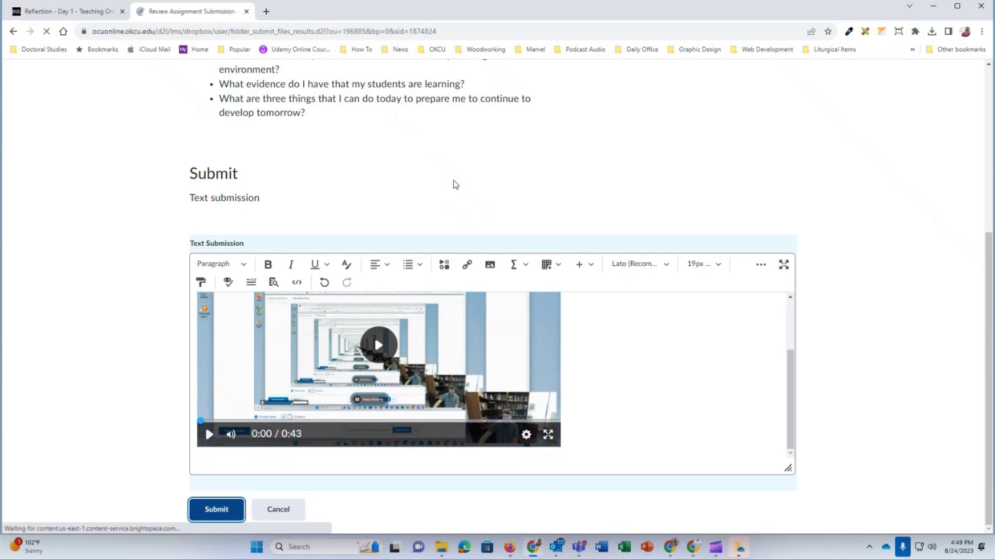
scroll(493, 283, "down", 5)
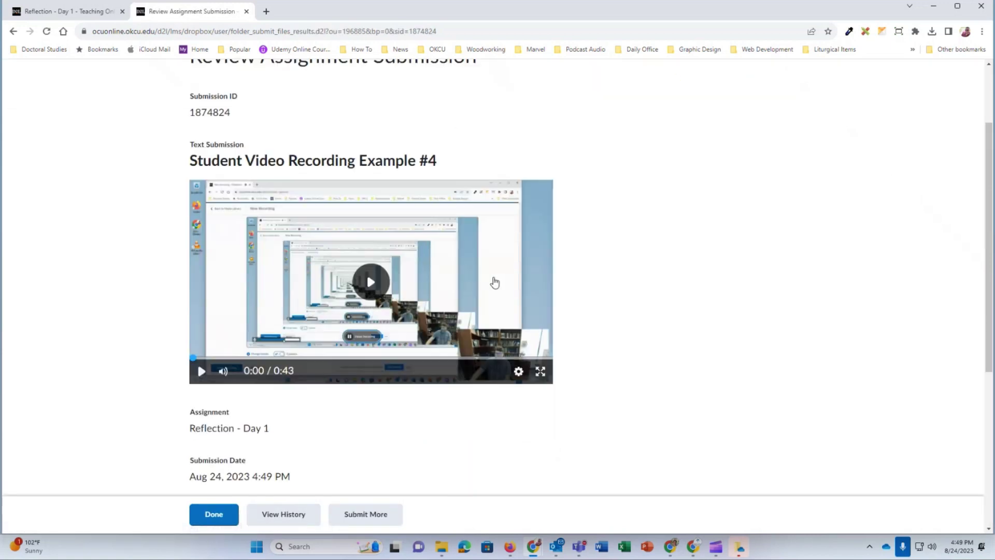
scroll(481, 299, "down", 1)
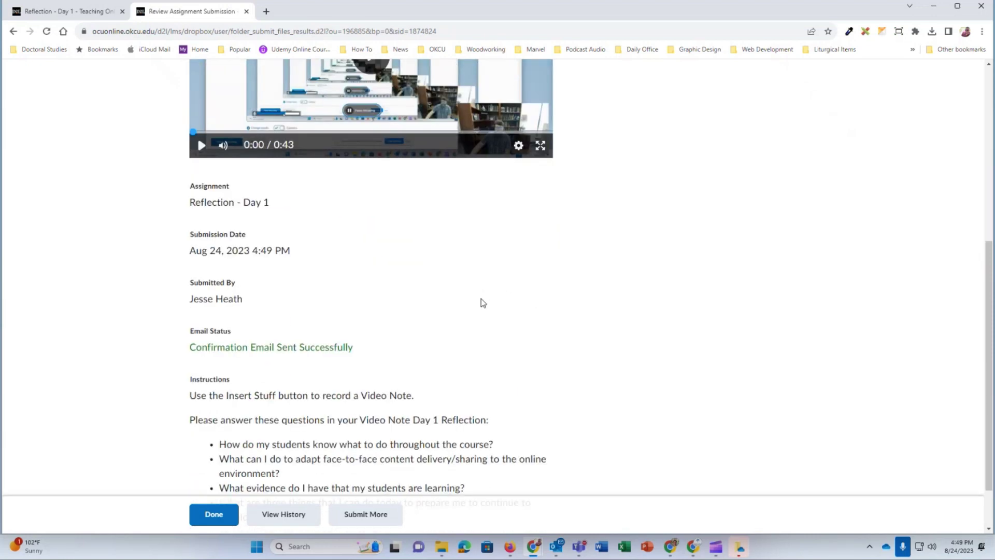
scroll(479, 298, "up", 1)
scroll(480, 302, "up", 3)
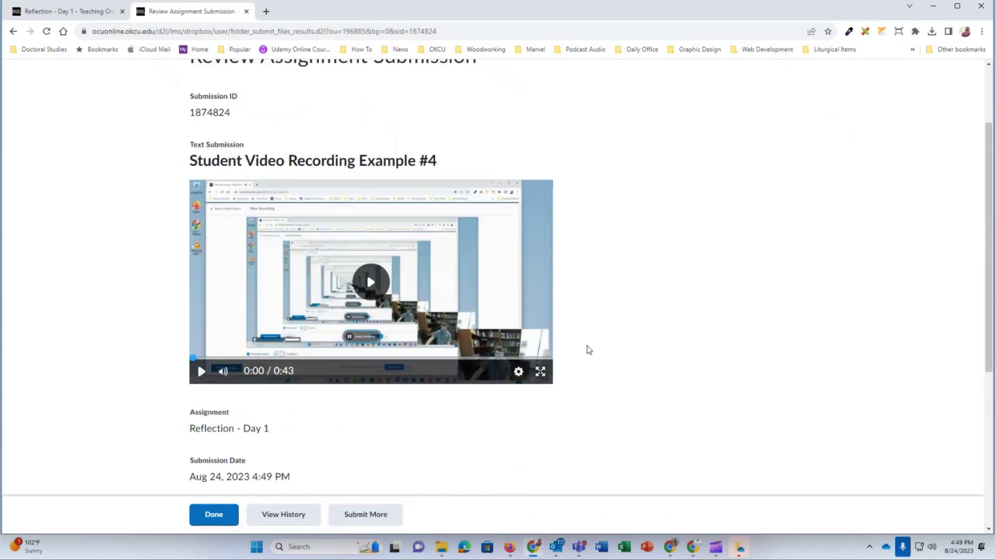